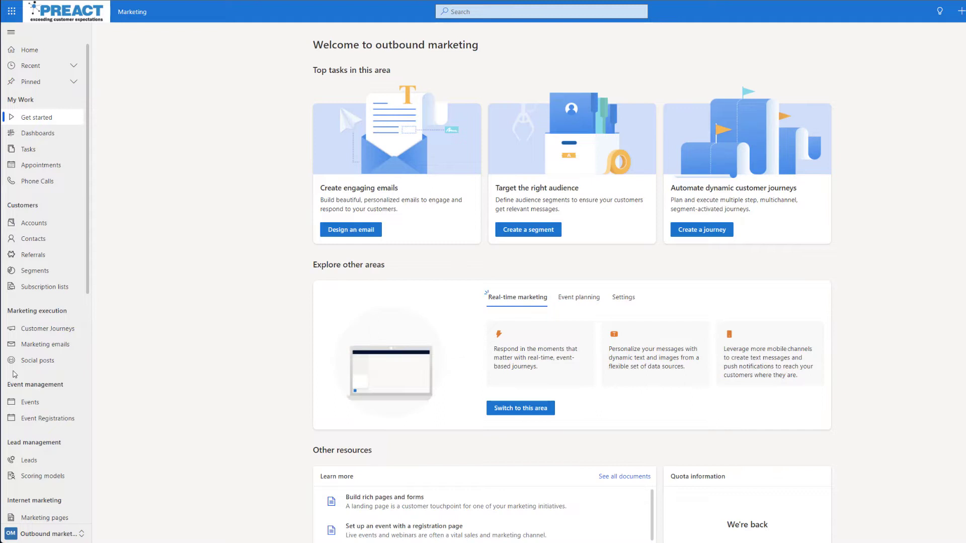
Go to Social posts under Marketing execution to show the posts calendar.
left_click(61, 363)
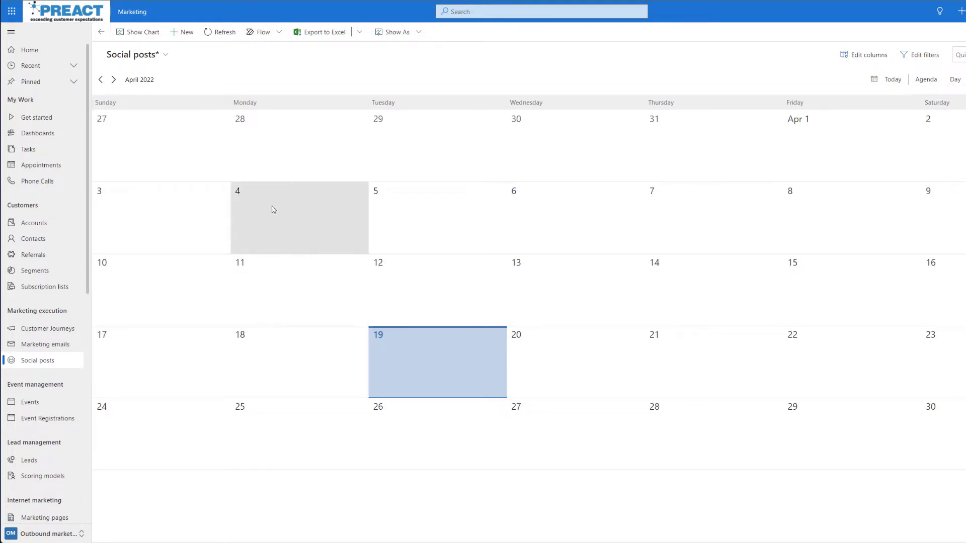
Start a new post named 'New furniture release' on Facebook via the Facebook Demo account with message 'Check out or new products!'.
left_click(182, 32)
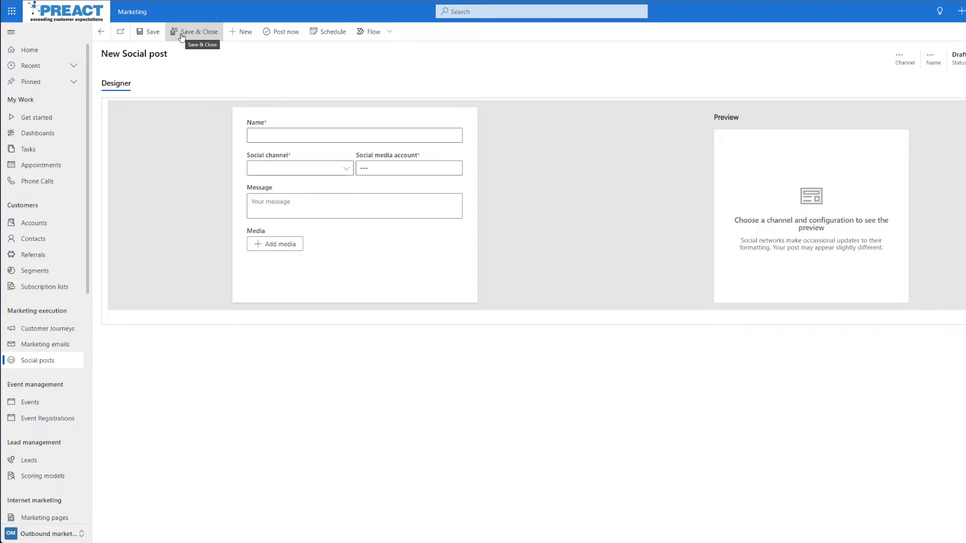
left_click(288, 135)
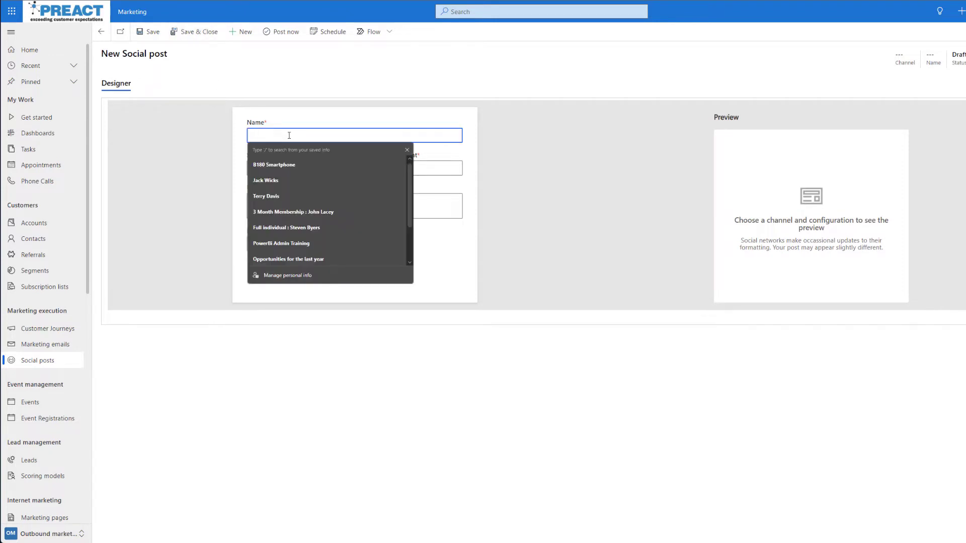
type("New furniture release")
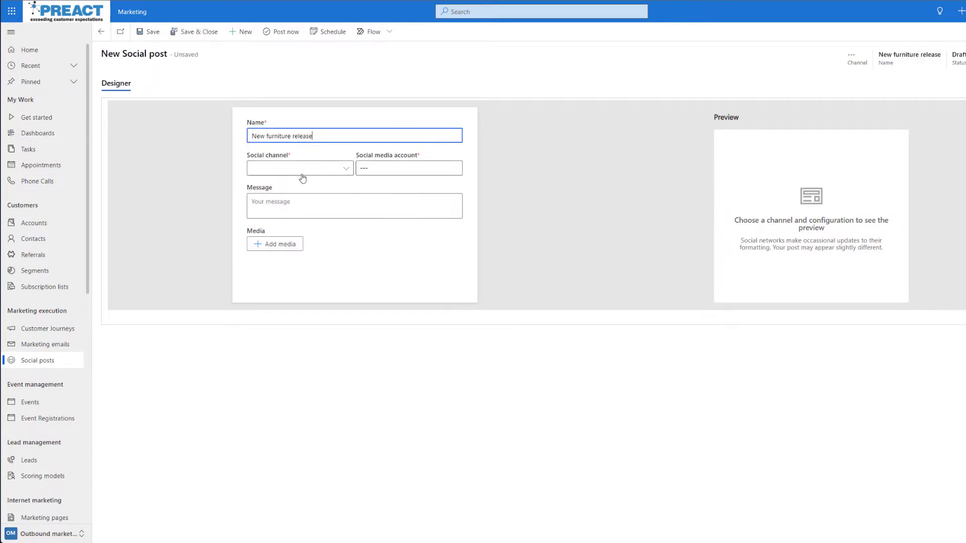
left_click(347, 168)
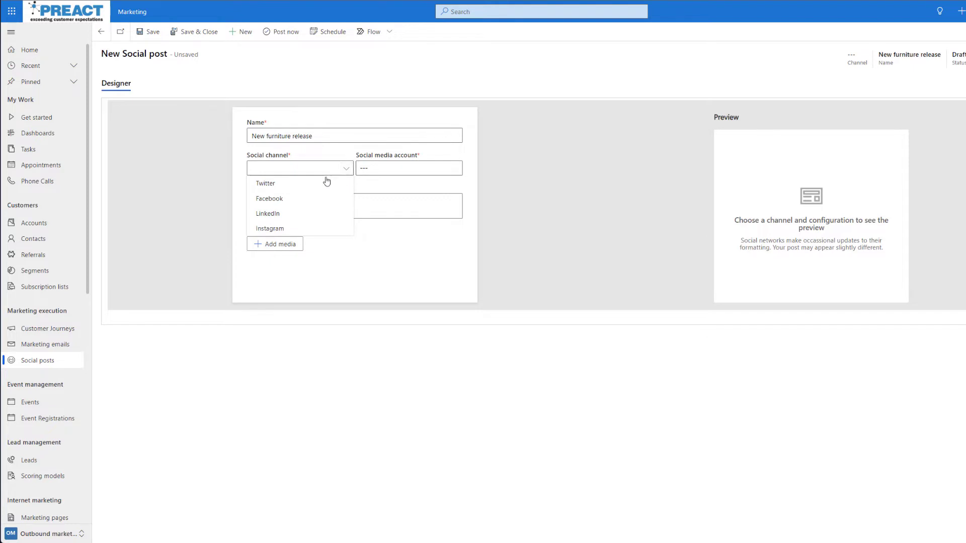
left_click(295, 198)
left_click(405, 167)
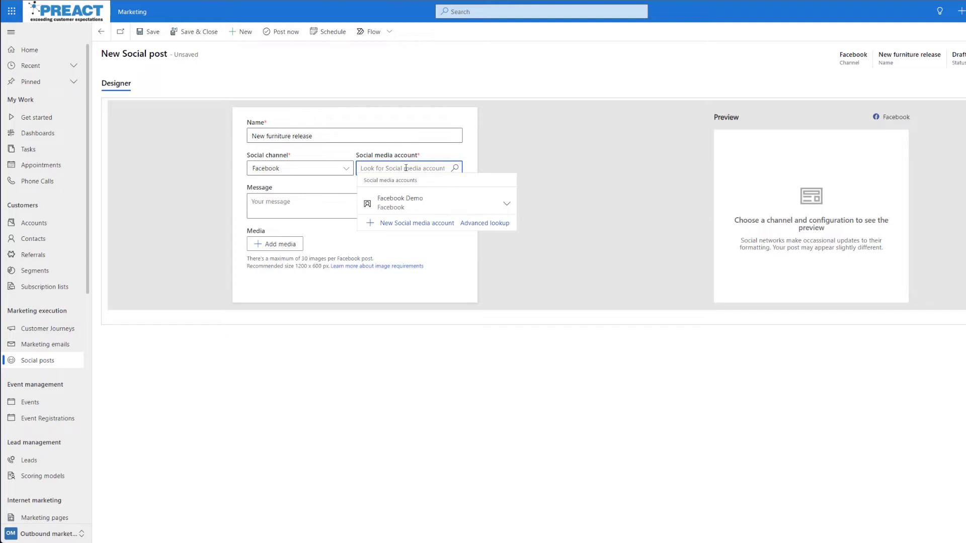
left_click(400, 201)
left_click(312, 210)
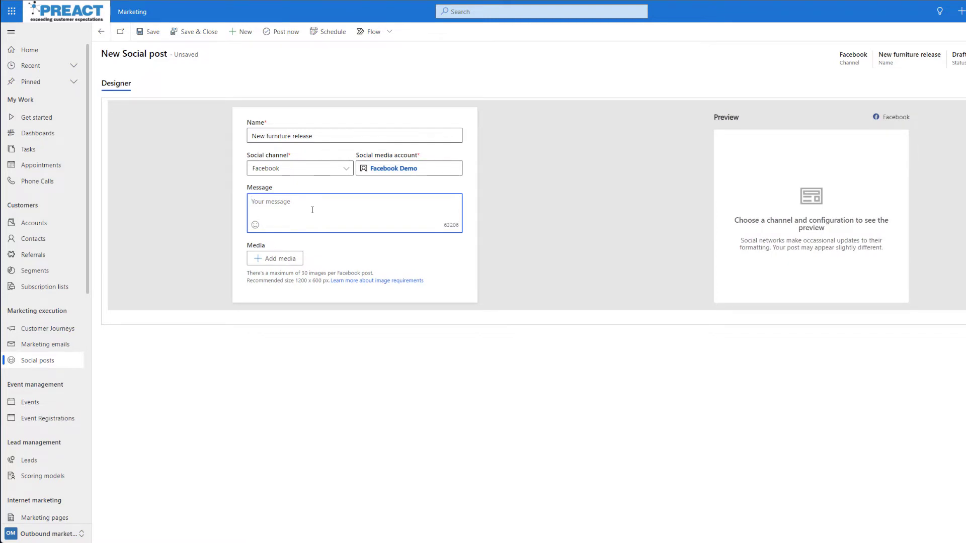
type("Check out or new products!")
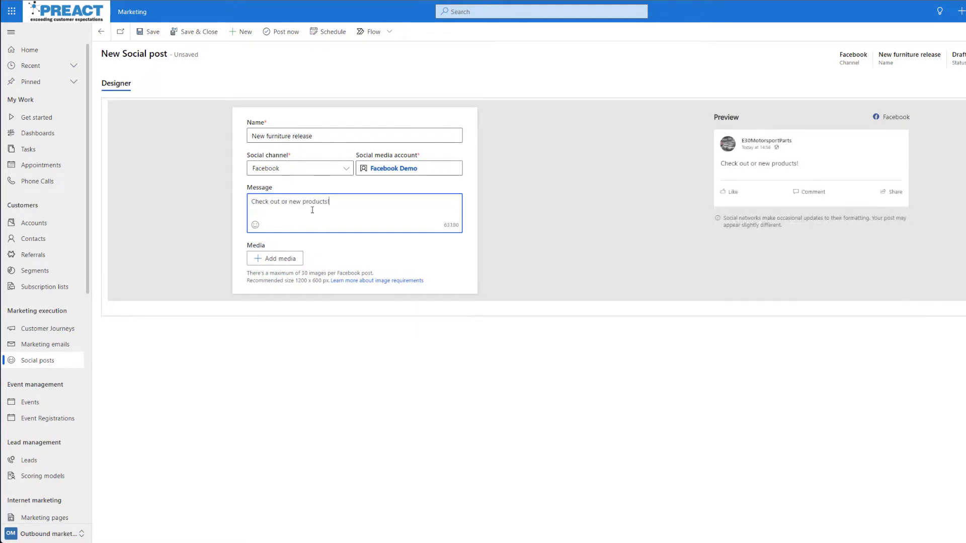
Attach the Furniture image of a wooden table as the post's media.
left_click(280, 249)
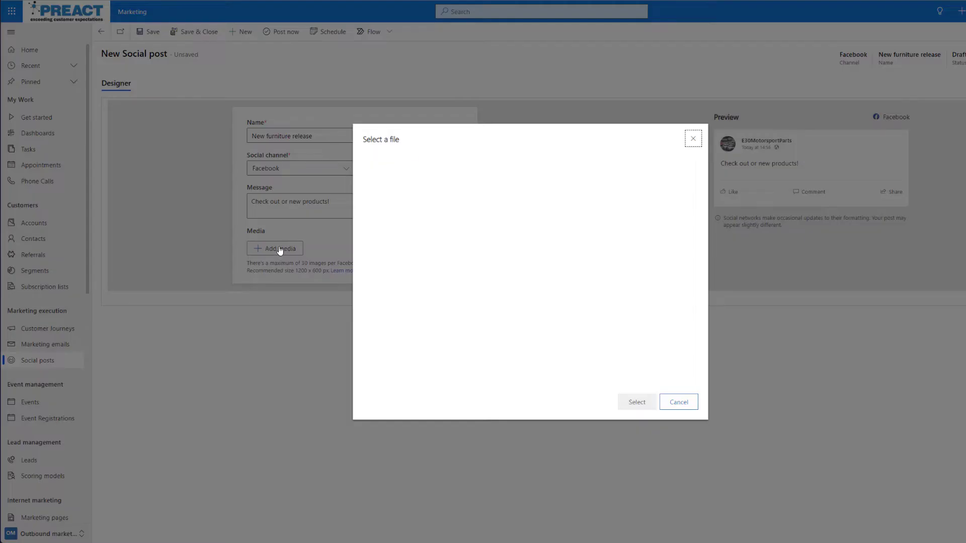
left_click(528, 214)
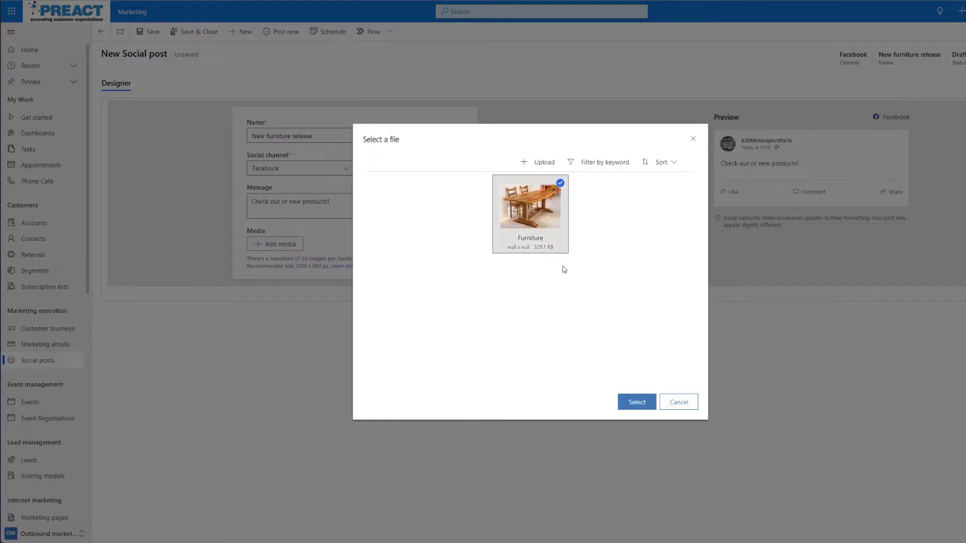
left_click(637, 402)
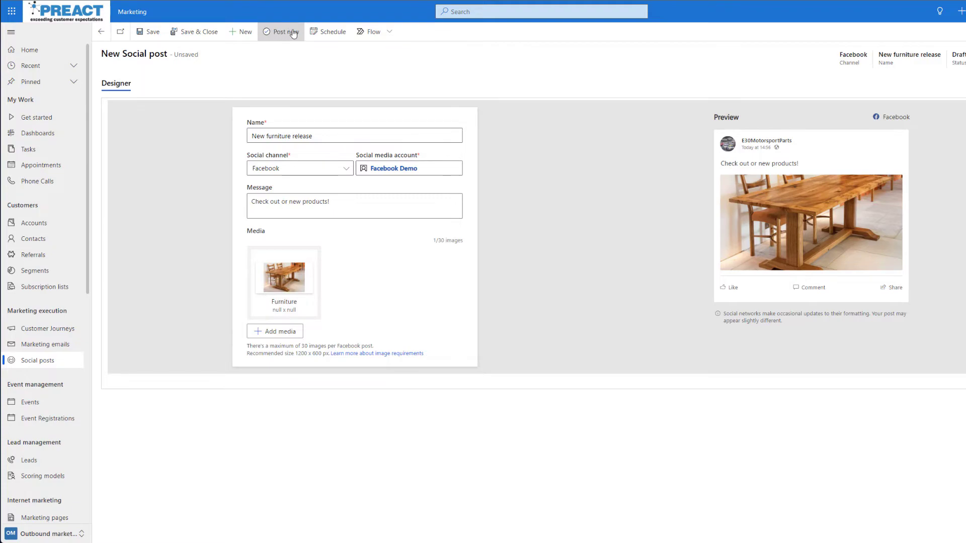
Schedule the post to publish at 18:00 on 19/04/2022.
left_click(328, 32)
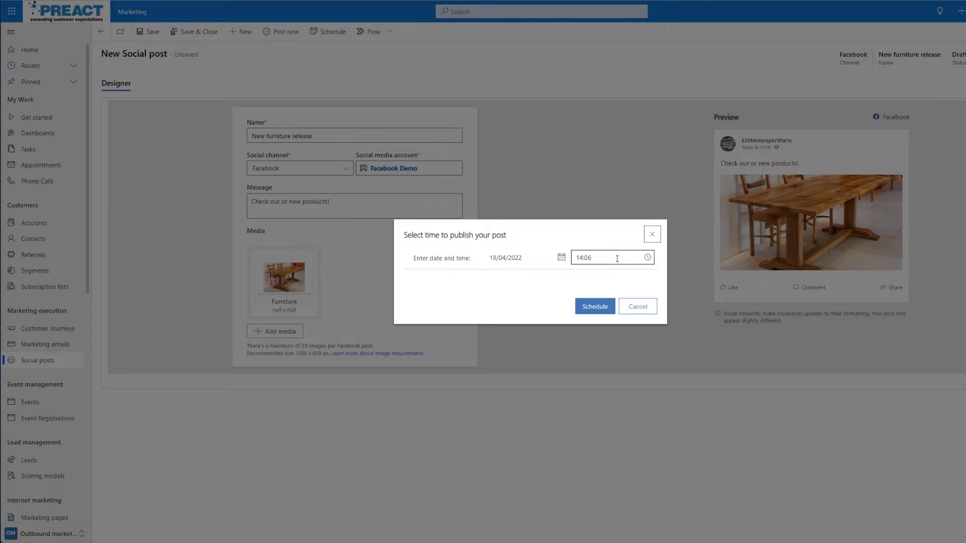
left_click(648, 258)
scroll(596, 325, "down", 3)
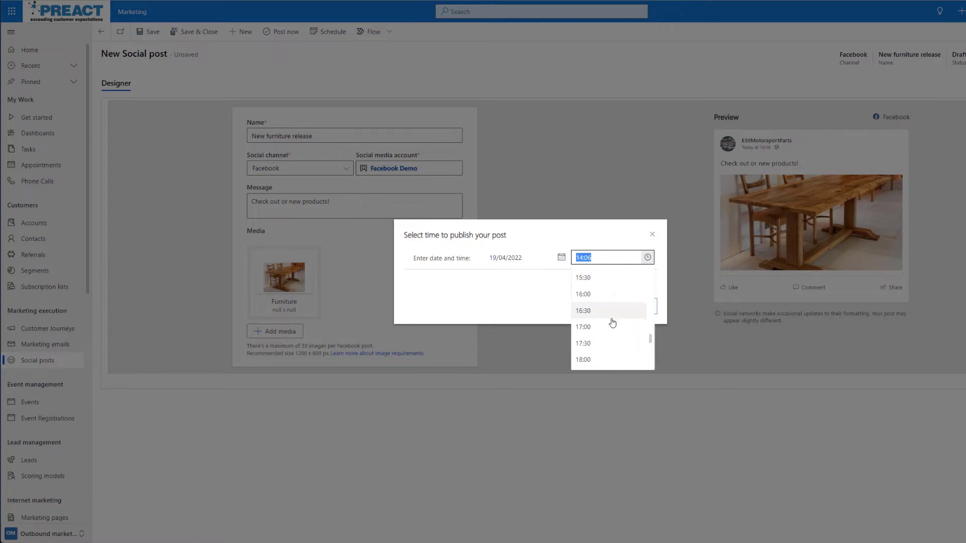
left_click(591, 301)
left_click(593, 311)
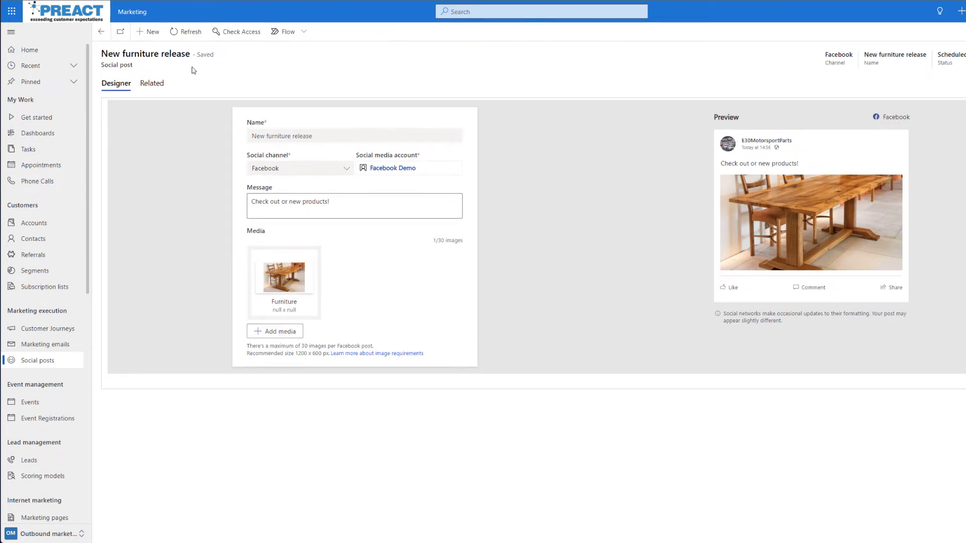
Return to the posts calendar and show the posts on 24 February 2022.
left_click(102, 32)
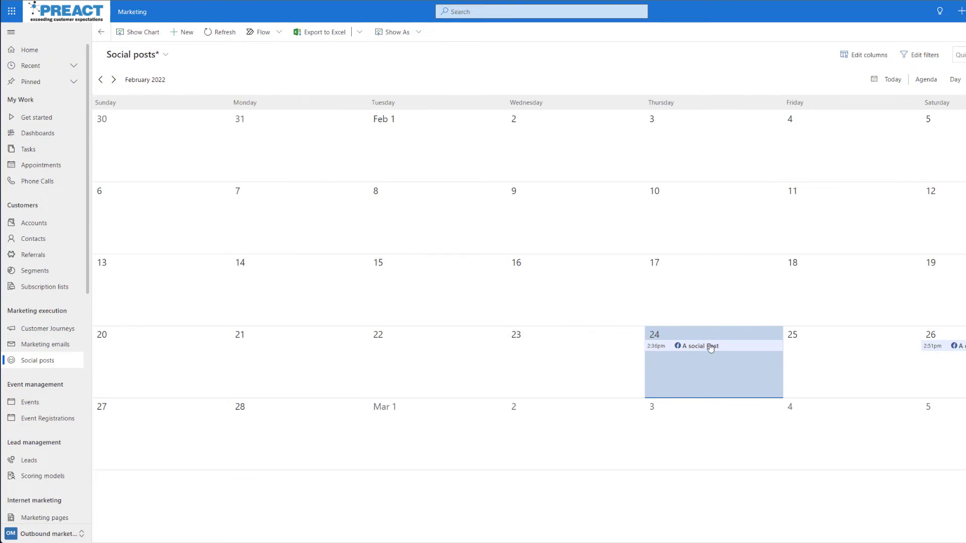
left_click(711, 347)
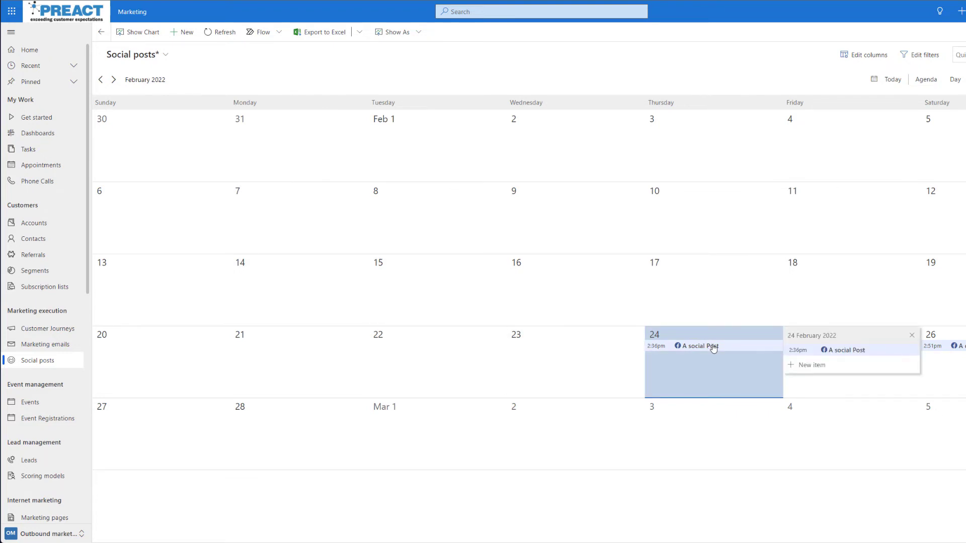
View the past live post 'A social Post' with its two Facebook comments.
left_click(845, 351)
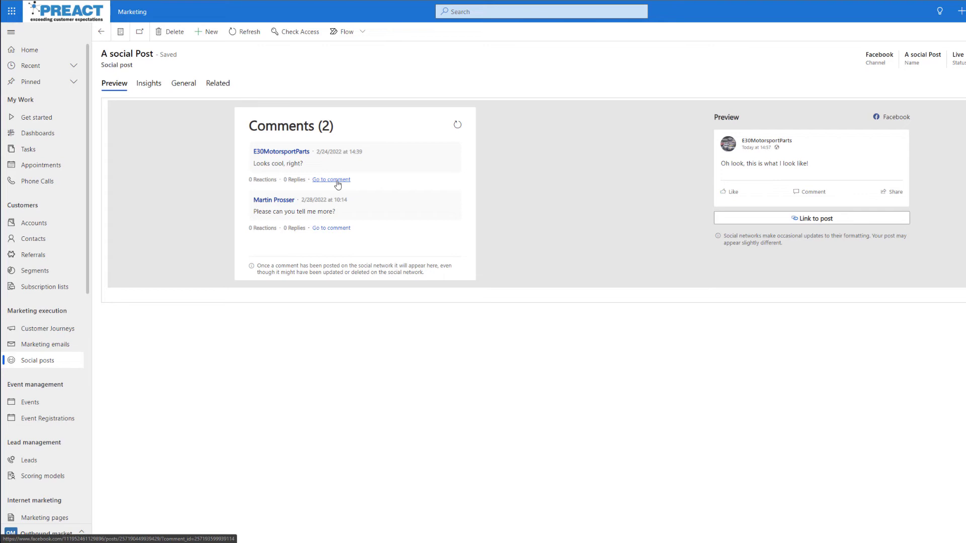
Review the Insights for 'A social Post': 21 impressions, 3 clicks, reach 17.
left_click(149, 83)
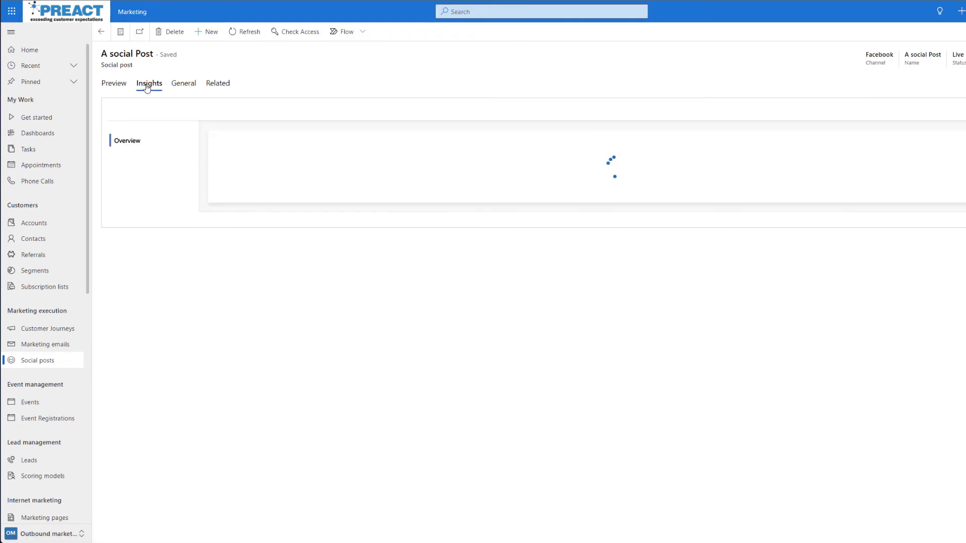